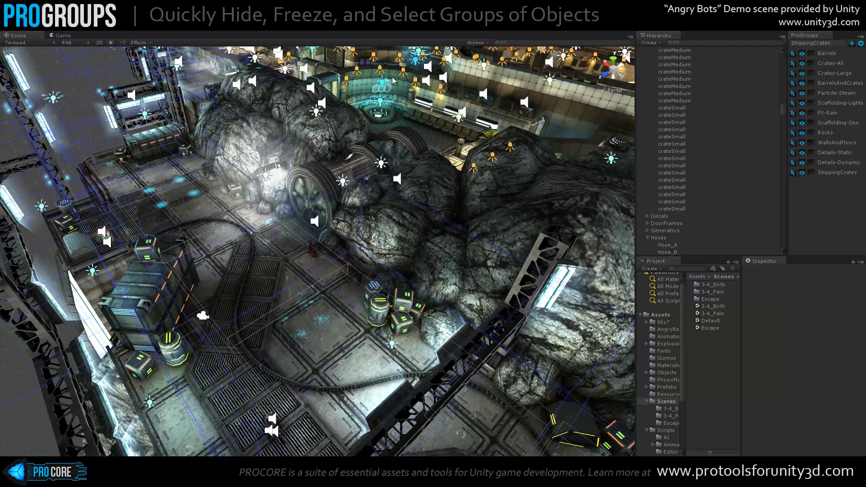
{"action": "left_click_drag", "start_coordinate": [298, 133], "coordinate": [329, 138], "text": "alt"}
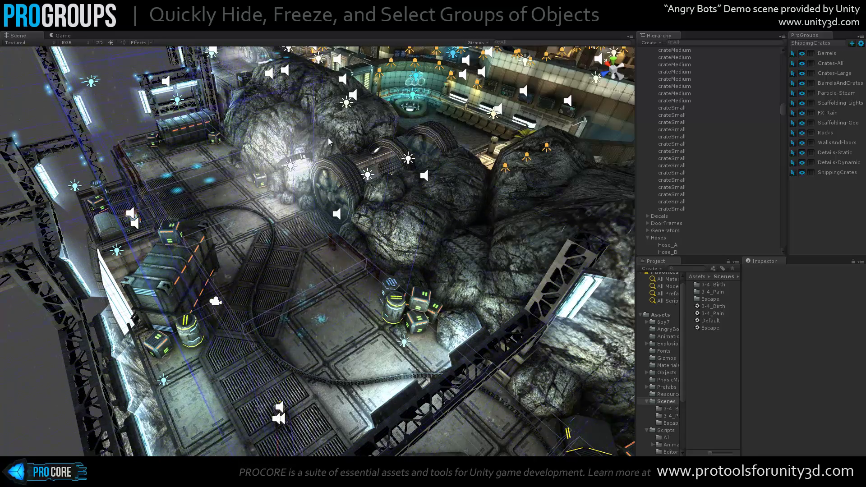
{"action": "left_click_drag", "start_coordinate": [326, 146], "coordinate": [173, 190], "text": "alt"}
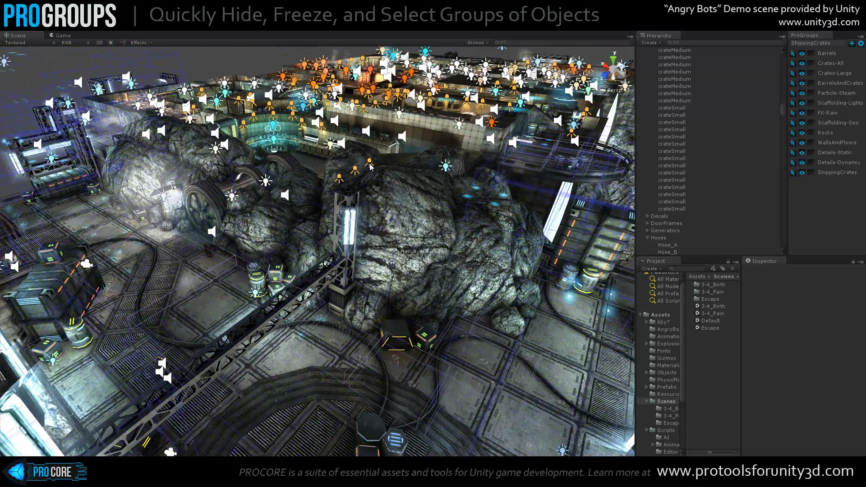
{"action": "left_click_drag", "start_coordinate": [391, 169], "coordinate": [351, 187], "text": "alt"}
{"action": "left_click_drag", "start_coordinate": [295, 187], "coordinate": [296, 184], "text": "alt"}
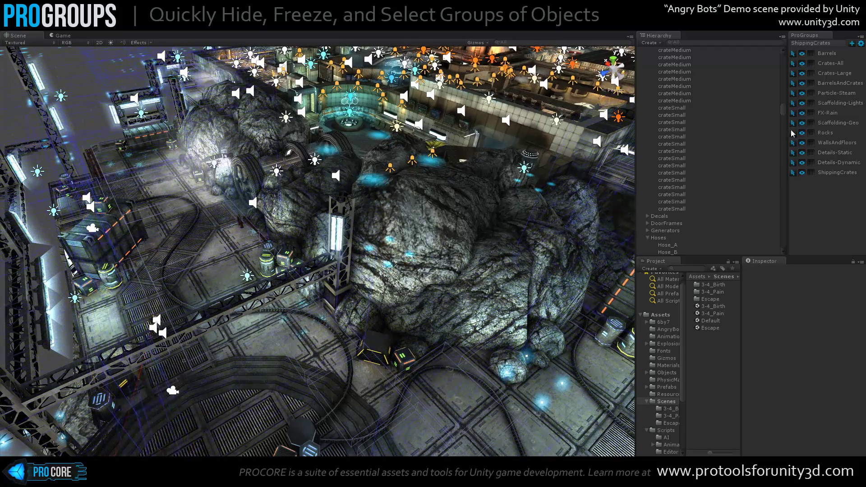
Hide the Crates-All, Crates-Large, FX-Rain, Scaffolding-Geo and WallsAndFloors groups, and make them visible again.
{"action": "scroll", "coordinate": [784, 112], "scroll_direction": "up", "scroll_amount": 10}
{"action": "left_click", "coordinate": [802, 74]}
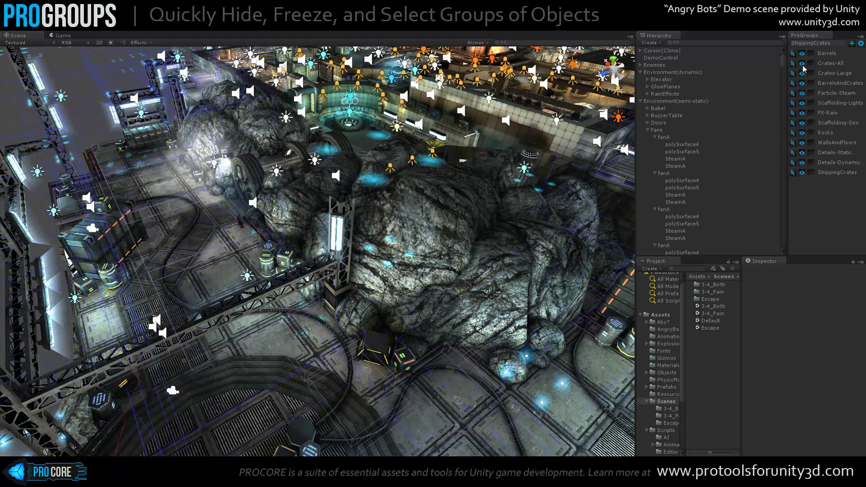
{"action": "left_click", "coordinate": [802, 113]}
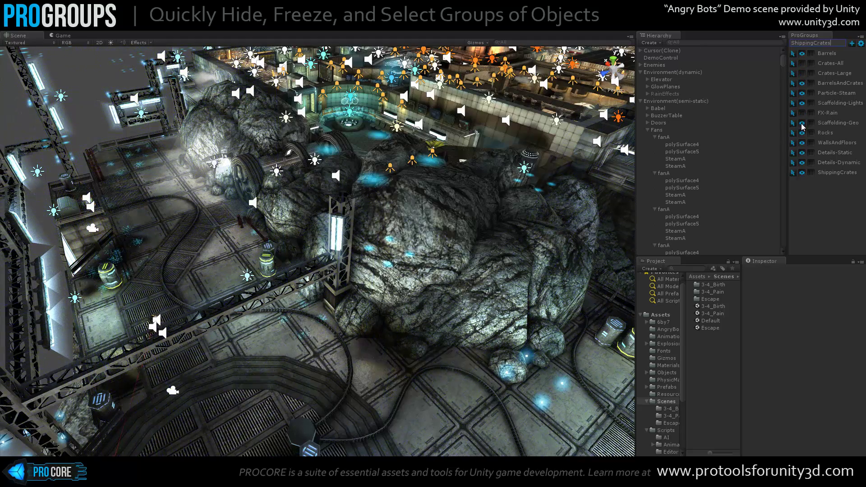
{"action": "left_click", "coordinate": [802, 123]}
{"action": "left_click", "coordinate": [803, 143]}
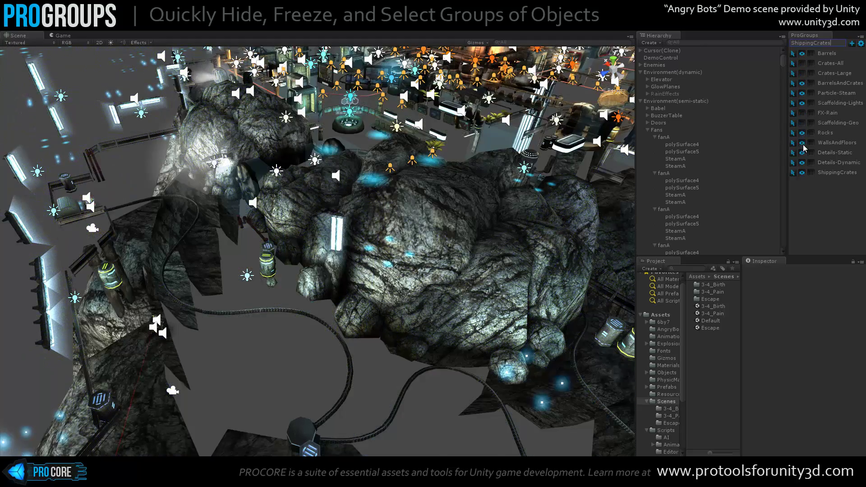
{"action": "left_click", "coordinate": [803, 143]}
{"action": "left_click", "coordinate": [803, 123]}
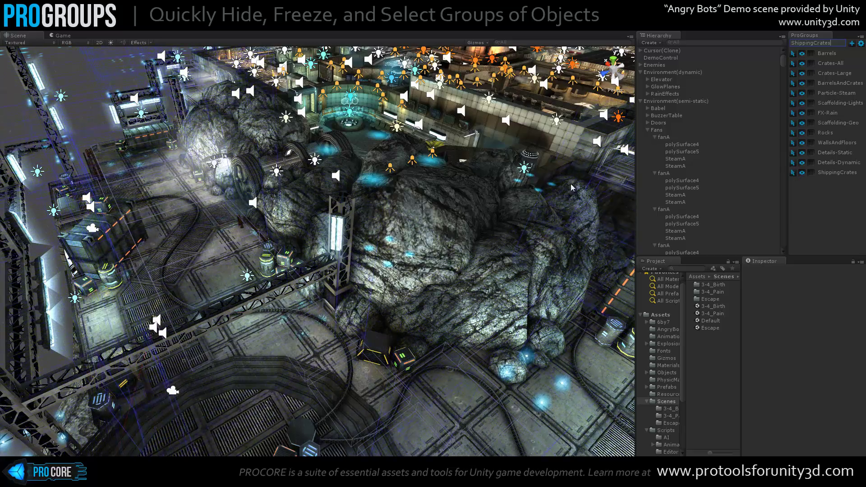
Select the two barrels and the three visible small crates stacked beside the rocks.
{"action": "right_click_drag", "start_coordinate": [357, 162], "coordinate": [356, 168]}
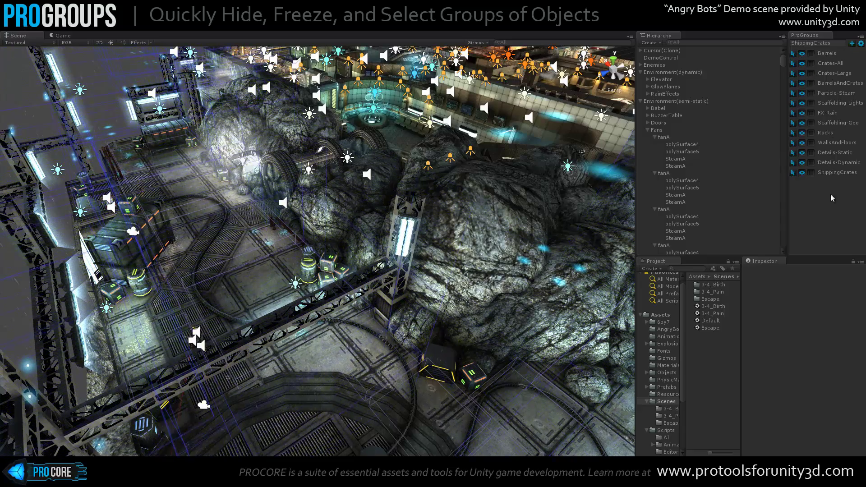
{"action": "left_click_drag", "start_coordinate": [212, 181], "coordinate": [251, 193], "text": "alt"}
{"action": "scroll", "coordinate": [251, 192], "scroll_direction": "up", "scroll_amount": 3}
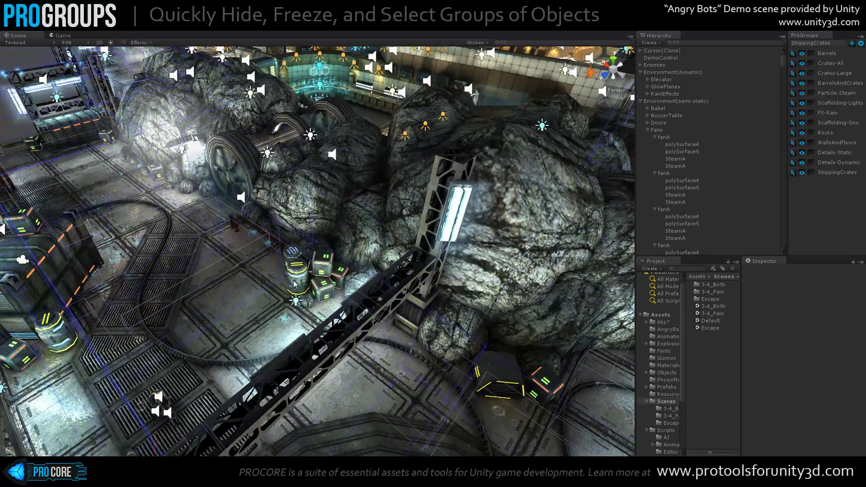
{"action": "left_click", "coordinate": [300, 280]}
{"action": "scroll", "coordinate": [311, 282], "scroll_direction": "up", "scroll_amount": 2}
{"action": "scroll", "coordinate": [312, 286], "scroll_direction": "up", "scroll_amount": 2}
{"action": "left_click", "coordinate": [328, 281], "text": "shift"}
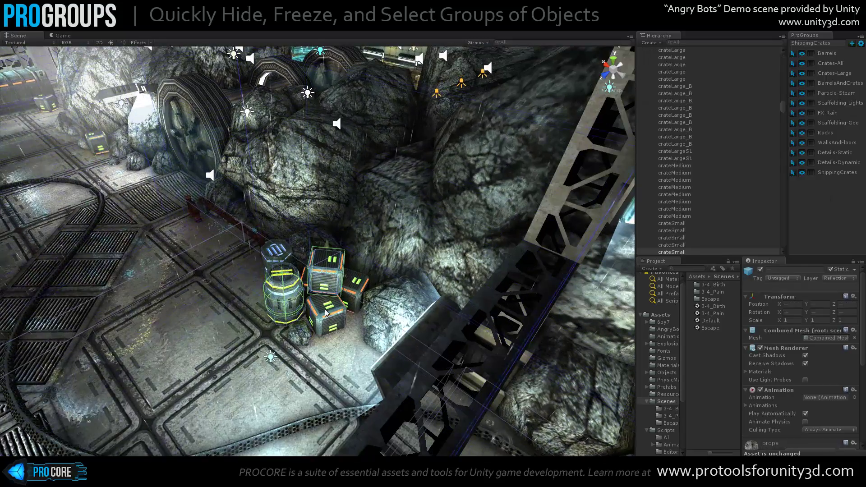
{"action": "left_click", "coordinate": [357, 293], "text": "shift"}
{"action": "left_click", "coordinate": [328, 317]}
{"action": "scroll", "coordinate": [328, 316], "scroll_direction": "up", "scroll_amount": 2}
{"action": "left_click", "coordinate": [362, 296], "text": "shift"}
{"action": "left_click", "coordinate": [328, 281], "text": "shift"}
{"action": "left_click", "coordinate": [275, 296], "text": "shift"}
{"action": "left_click_drag", "start_coordinate": [188, 275], "coordinate": [315, 276], "text": "alt"}
{"action": "left_click", "coordinate": [174, 319], "text": "shift"}
{"action": "middle_click_drag", "start_coordinate": [248, 283], "coordinate": [355, 226]}
{"action": "left_click_drag", "start_coordinate": [371, 239], "coordinate": [289, 260], "text": "alt"}
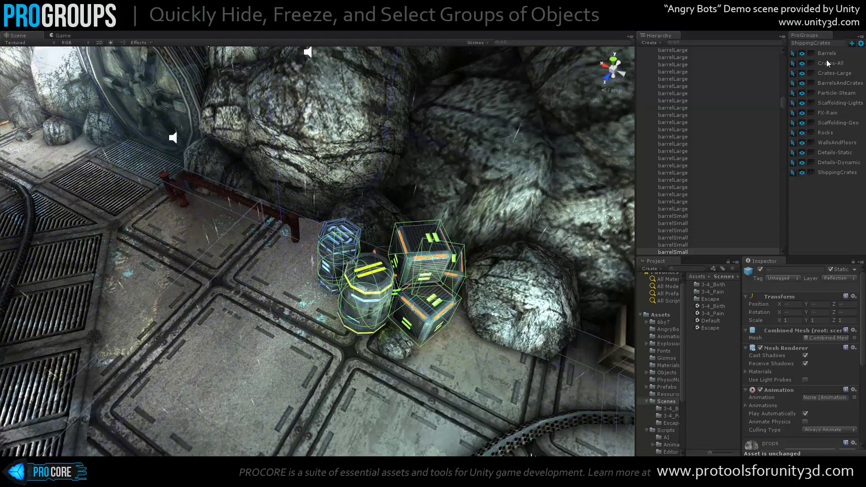
Create a new group named MyCrates from the selected barrels and crates.
{"action": "left_click", "coordinate": [794, 44]}
{"action": "key", "text": "BackSpace"}
{"action": "type", "text": "MyCrates"}
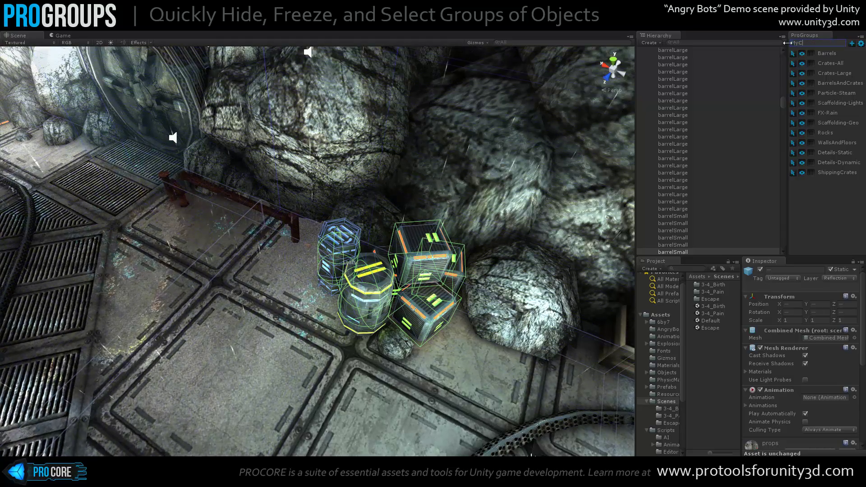
{"action": "left_click", "coordinate": [852, 44]}
Toggle the visibility of the MyCrates group off and on several times while inspecting the barrel and crate stack.
{"action": "left_click", "coordinate": [803, 184]}
{"action": "left_click", "coordinate": [804, 183]}
{"action": "left_click", "coordinate": [805, 184]}
{"action": "left_click", "coordinate": [804, 184]}
{"action": "left_click_drag", "start_coordinate": [408, 197], "coordinate": [469, 191], "text": "alt"}
{"action": "left_click", "coordinate": [803, 183]}
{"action": "left_click_drag", "start_coordinate": [287, 197], "coordinate": [346, 194], "text": "alt"}
{"action": "middle_click_drag", "start_coordinate": [346, 194], "coordinate": [446, 163]}
{"action": "left_click_drag", "start_coordinate": [314, 247], "coordinate": [397, 228], "text": "alt"}
{"action": "middle_click_drag", "start_coordinate": [288, 197], "coordinate": [363, 201]}
{"action": "left_click", "coordinate": [802, 182]}
{"action": "left_click_drag", "start_coordinate": [345, 197], "coordinate": [399, 201], "text": "alt"}
Select all objects of the MyCrates group and add the remaining small crate in the stack to the selection.
{"action": "left_click", "coordinate": [508, 267]}
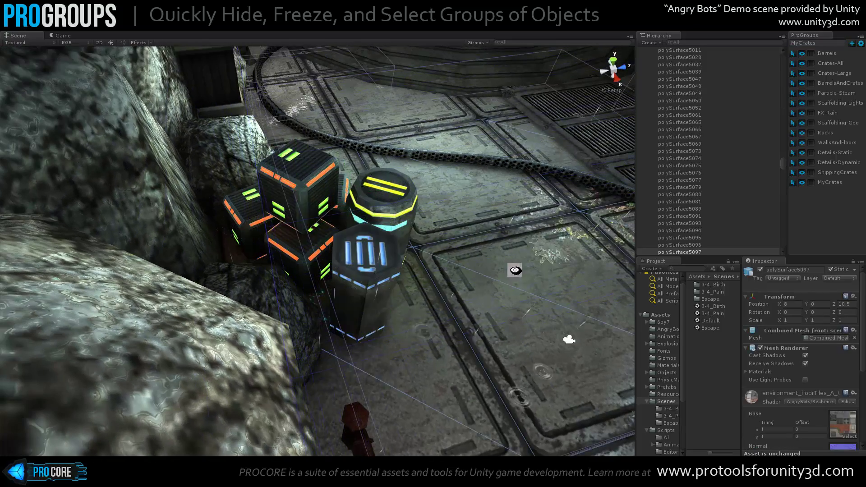
{"action": "left_click_drag", "start_coordinate": [516, 271], "coordinate": [437, 251], "text": "alt"}
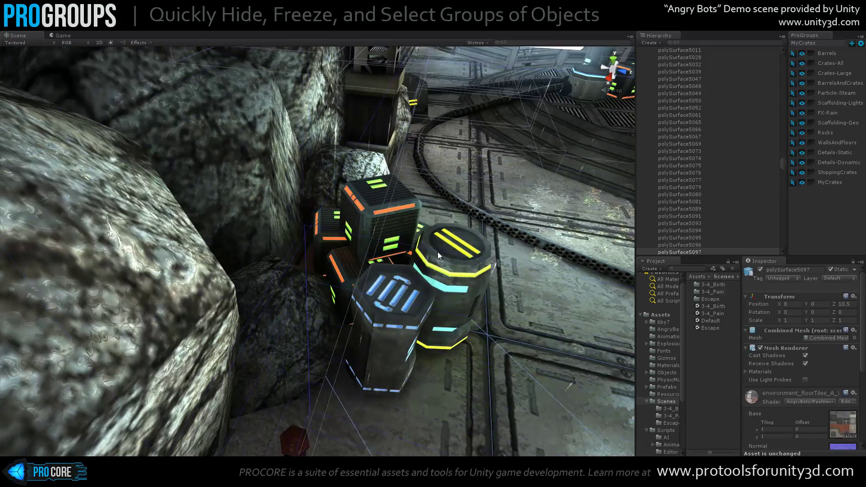
{"action": "left_click", "coordinate": [793, 184]}
{"action": "key", "text": "f"}
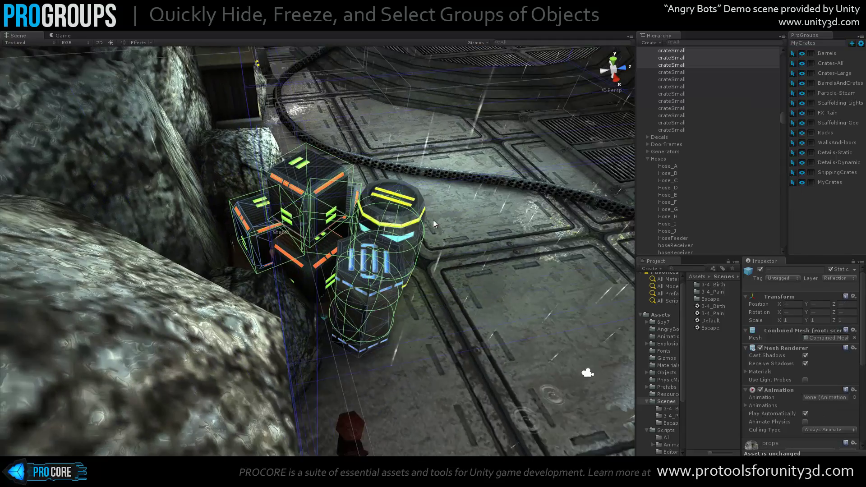
{"action": "left_click_drag", "start_coordinate": [303, 264], "coordinate": [233, 262], "text": "alt"}
{"action": "left_click", "coordinate": [302, 263], "text": "shift"}
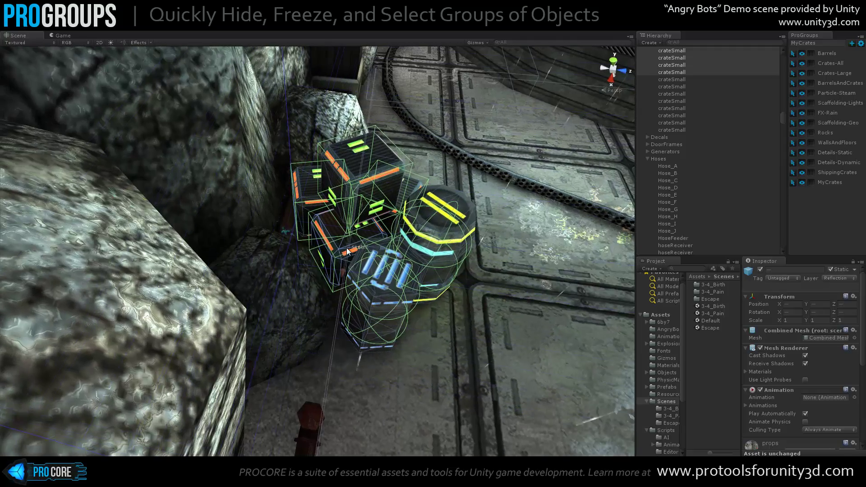
Switch the group list to editing mode and open the MyCrates group's name for editing.
{"action": "left_click", "coordinate": [861, 43]}
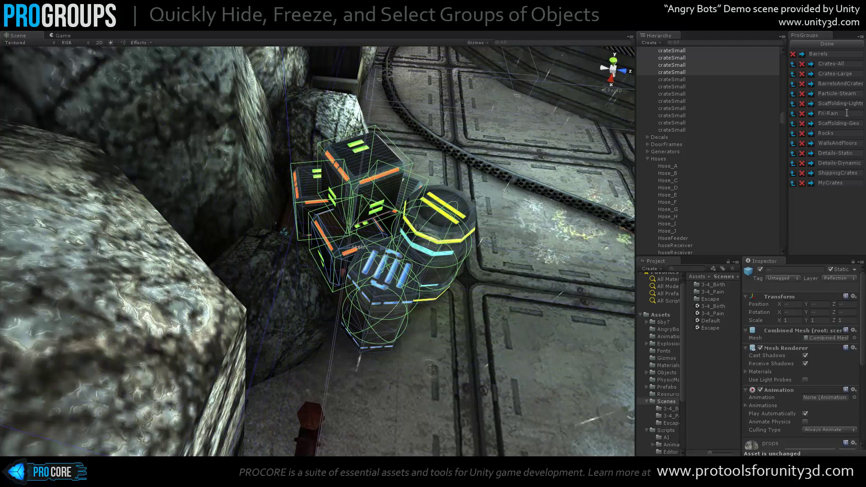
{"action": "left_click", "coordinate": [840, 134]}
{"action": "left_click", "coordinate": [846, 183]}
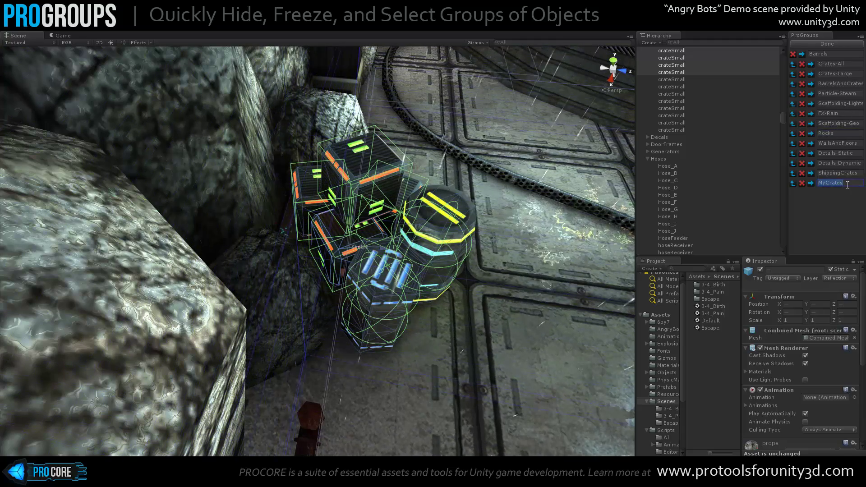
{"action": "left_click", "coordinate": [802, 183]}
{"action": "left_click_drag", "start_coordinate": [483, 197], "coordinate": [605, 181]}
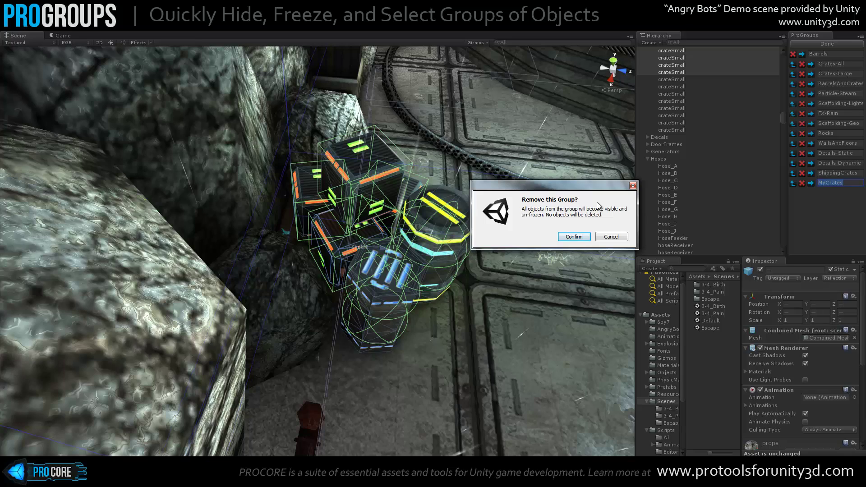
{"action": "left_click_drag", "start_coordinate": [604, 185], "coordinate": [579, 169]}
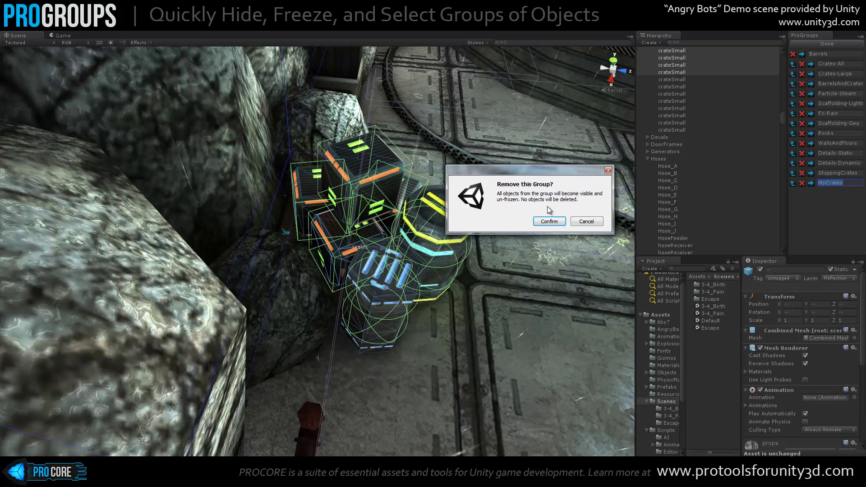
{"action": "left_click", "coordinate": [591, 223]}
Replace the contents of the MyCrates group with the currently selected barrels and crates.
{"action": "left_click_drag", "start_coordinate": [398, 201], "coordinate": [531, 211], "text": "alt"}
{"action": "scroll", "coordinate": [531, 211], "scroll_direction": "up", "scroll_amount": 4}
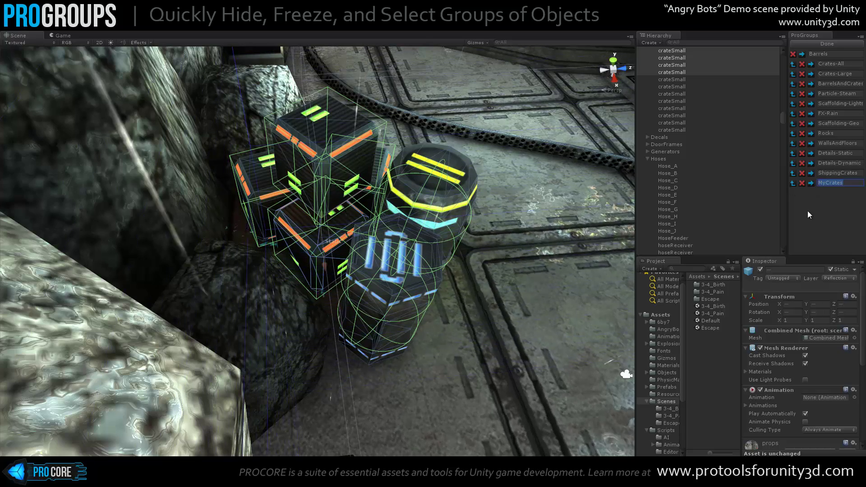
{"action": "left_click", "coordinate": [812, 183]}
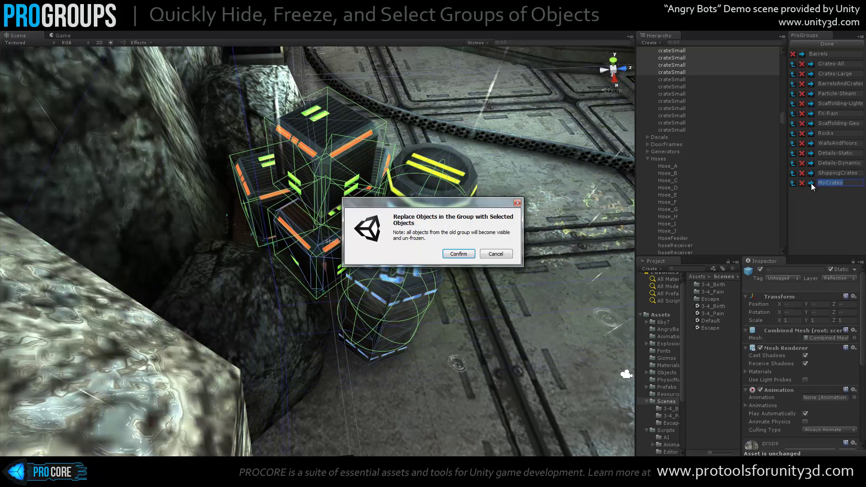
{"action": "left_click_drag", "start_coordinate": [475, 206], "coordinate": [583, 190]}
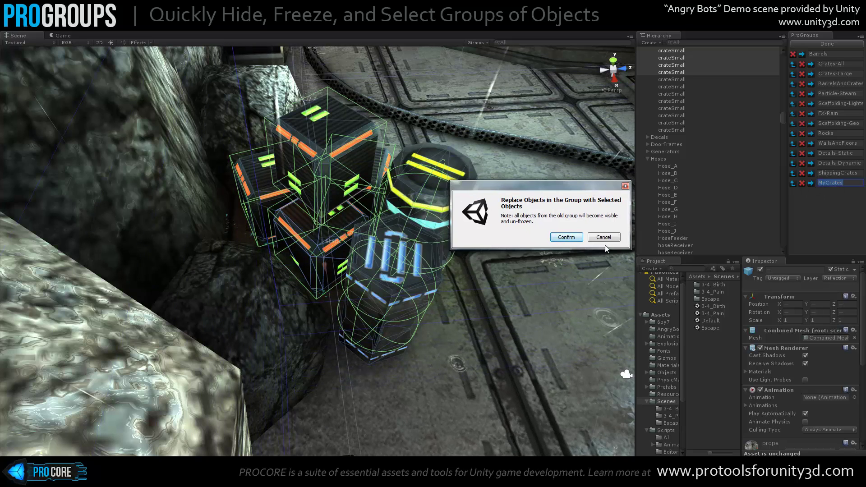
{"action": "left_click", "coordinate": [567, 237]}
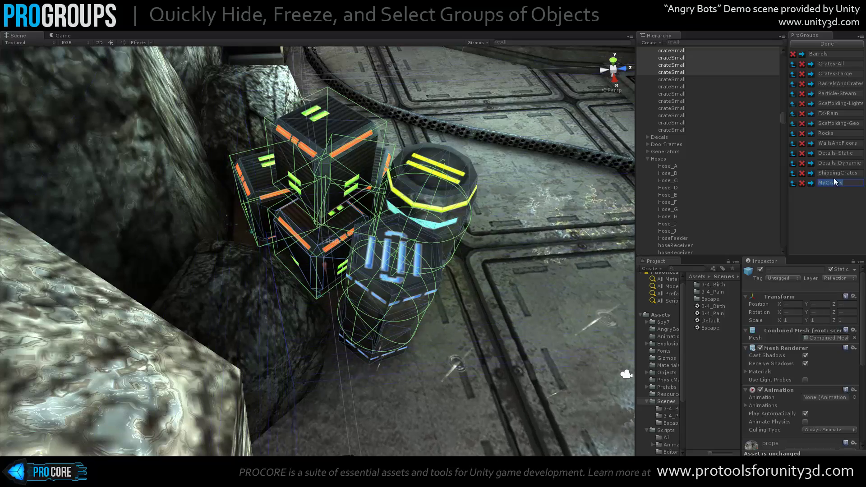
Move the MyCrates group up the list to just above Details-Static and finish group editing.
{"action": "left_click", "coordinate": [793, 183]}
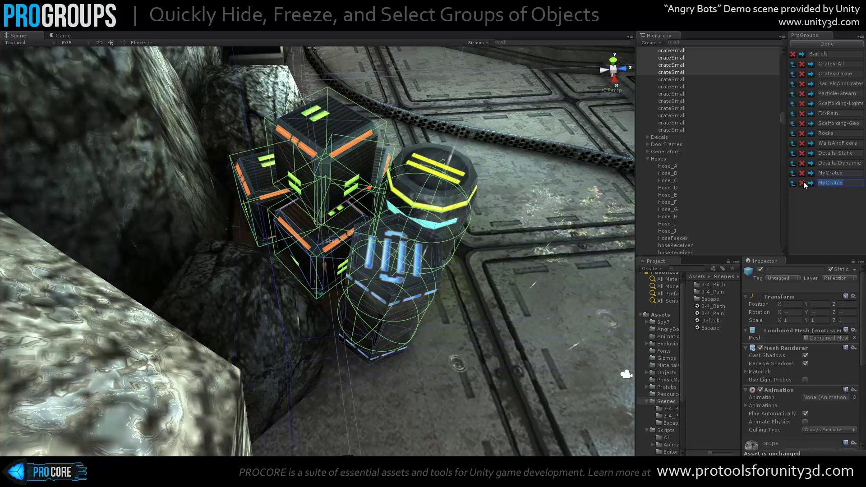
{"action": "left_click", "coordinate": [793, 173]}
{"action": "left_click", "coordinate": [792, 162]}
{"action": "left_click_drag", "start_coordinate": [553, 184], "coordinate": [490, 184], "text": "alt"}
{"action": "left_click", "coordinate": [848, 44]}
Clear the selection of the barrels and crates in the scene.
{"action": "left_click_drag", "start_coordinate": [428, 181], "coordinate": [280, 181], "text": "alt"}
{"action": "scroll", "coordinate": [398, 228], "scroll_direction": "down", "scroll_amount": 6}
{"action": "left_click_drag", "start_coordinate": [398, 262], "coordinate": [325, 248], "text": "alt"}
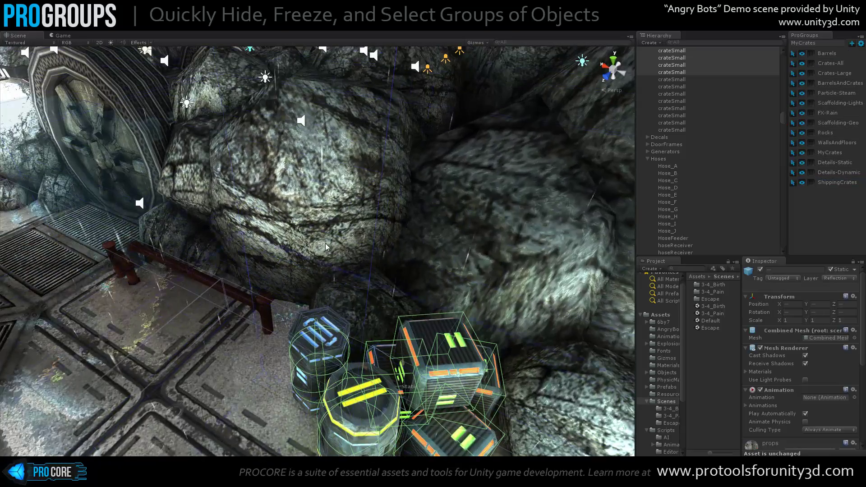
{"action": "scroll", "coordinate": [357, 228], "scroll_direction": "down", "scroll_amount": 10}
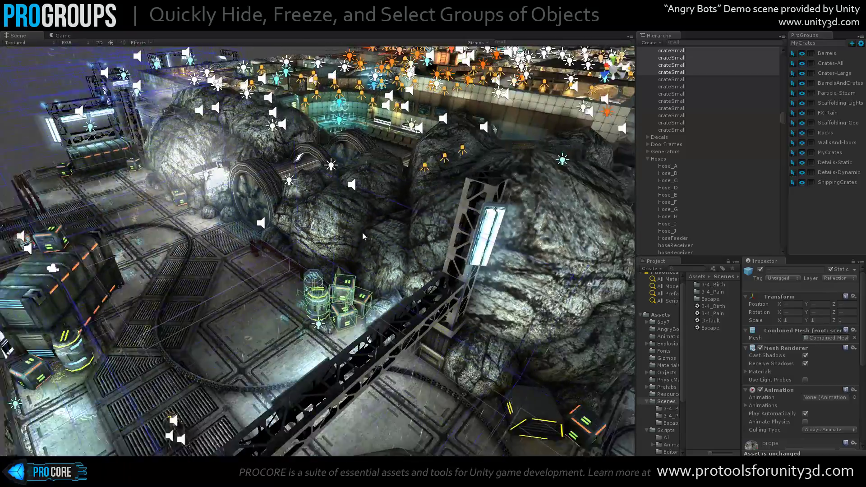
{"action": "left_click_drag", "start_coordinate": [362, 231], "coordinate": [329, 218], "text": "alt"}
{"action": "middle_click_drag", "start_coordinate": [329, 218], "coordinate": [429, 226], "text": "alt"}
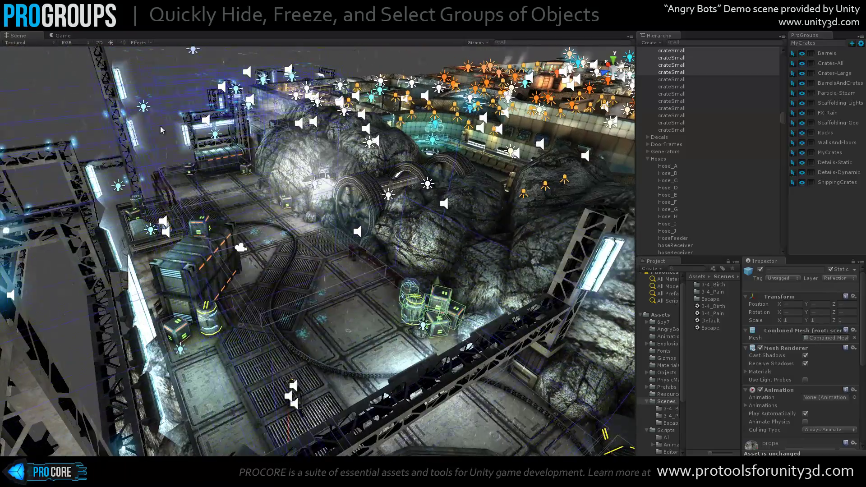
{"action": "left_click", "coordinate": [26, 81]}
Hide the FX-Rain, Scaffolding-Lights and Scaffolding-Geo groups.
{"action": "left_click_drag", "start_coordinate": [114, 141], "coordinate": [156, 144], "text": "alt"}
{"action": "scroll", "coordinate": [327, 212], "scroll_direction": "up", "scroll_amount": 4}
{"action": "left_click_drag", "start_coordinate": [323, 205], "coordinate": [442, 243], "text": "alt"}
{"action": "scroll", "coordinate": [383, 241], "scroll_direction": "up", "scroll_amount": 3}
{"action": "middle_click_drag", "start_coordinate": [384, 241], "coordinate": [352, 244], "text": "alt"}
{"action": "left_click_drag", "start_coordinate": [353, 244], "coordinate": [245, 249], "text": "alt"}
{"action": "left_click", "coordinate": [802, 112]}
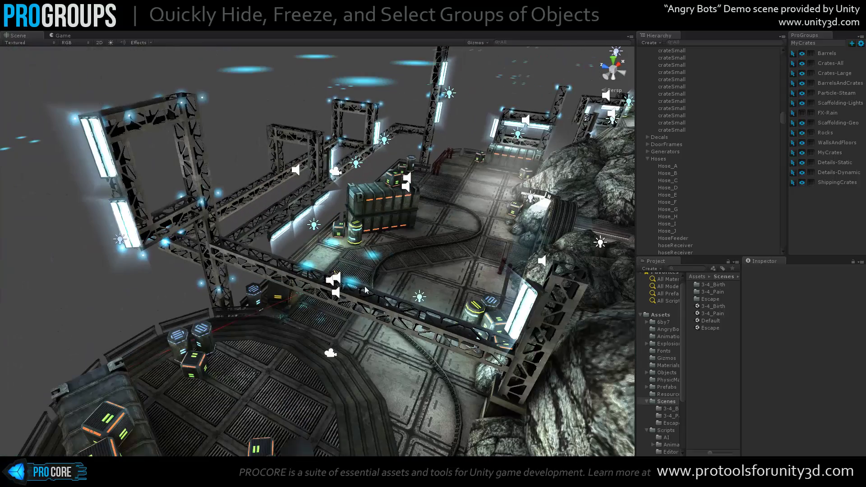
{"action": "left_click", "coordinate": [802, 103]}
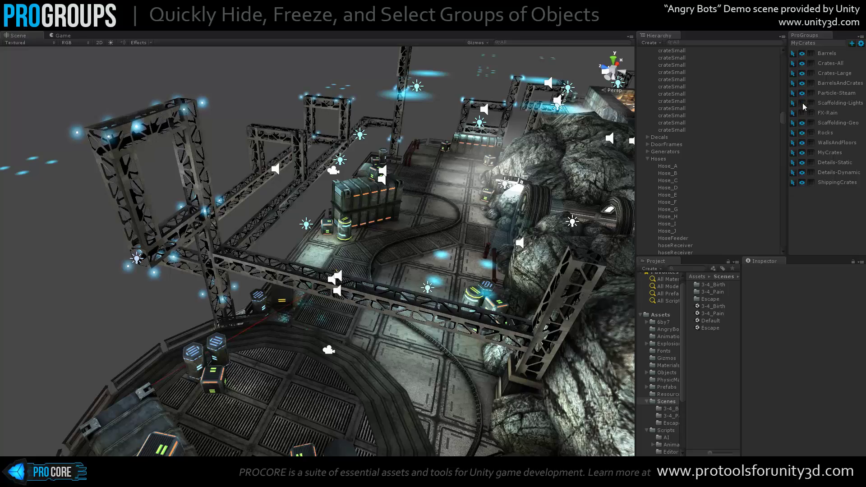
{"action": "left_click", "coordinate": [802, 123]}
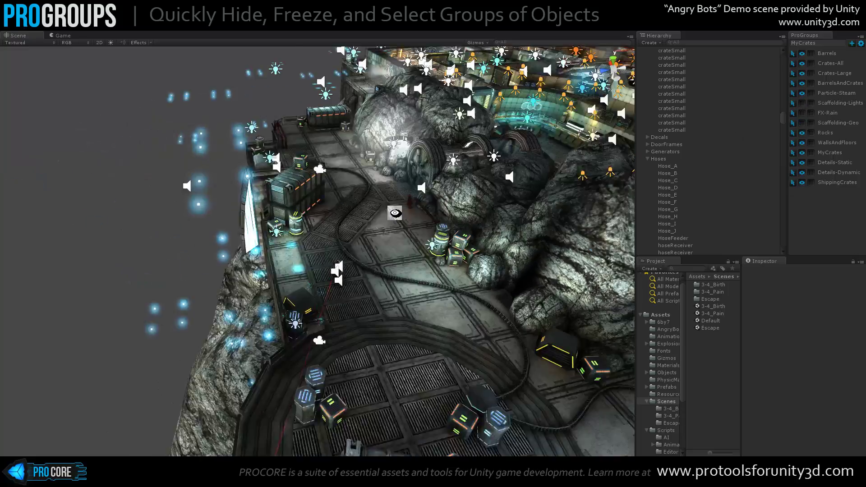
Toggle the Crates-All group's visibility off and on, and hide the Crates-Large group.
{"action": "right_click_drag", "start_coordinate": [395, 213], "coordinate": [359, 254]}
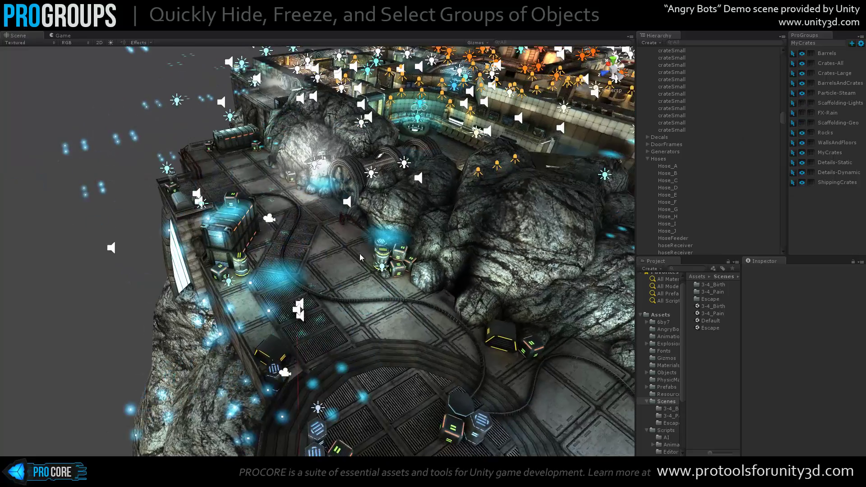
{"action": "scroll", "coordinate": [359, 253], "scroll_direction": "up", "scroll_amount": 8}
{"action": "middle_click_drag", "start_coordinate": [325, 197], "coordinate": [366, 268]}
{"action": "right_click_drag", "start_coordinate": [366, 268], "coordinate": [303, 232]}
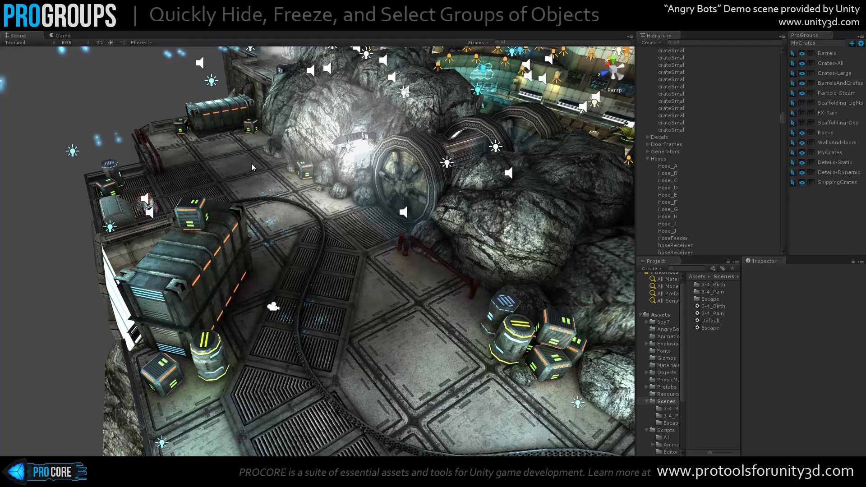
{"action": "middle_click_drag", "start_coordinate": [252, 169], "coordinate": [270, 175]}
{"action": "left_click", "coordinate": [802, 63]}
{"action": "left_click", "coordinate": [802, 64]}
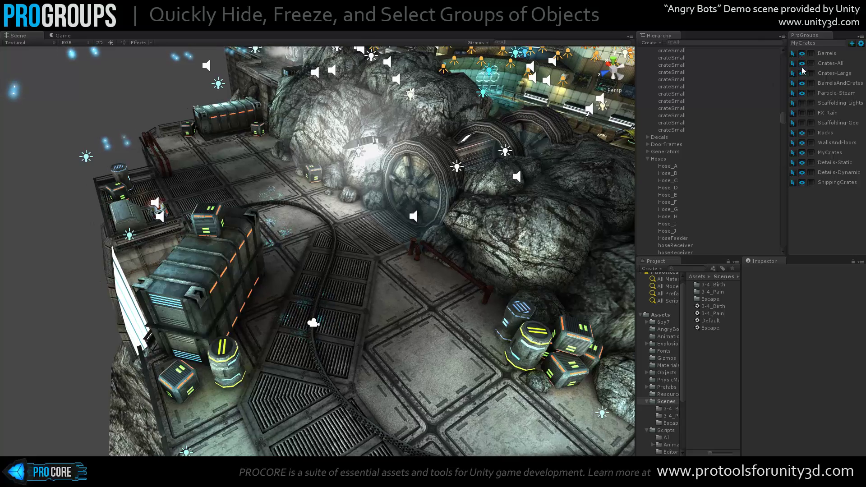
{"action": "left_click", "coordinate": [802, 73]}
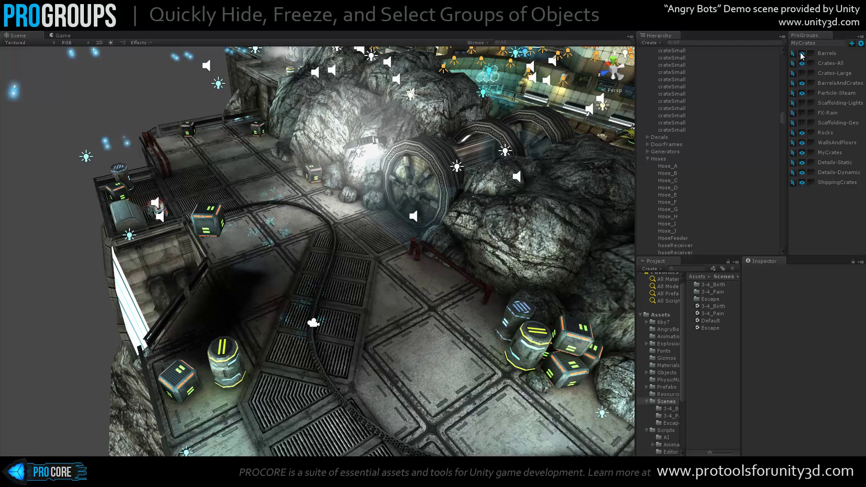
Hide the Barrels and BarrelsAndCrates groups.
{"action": "left_click", "coordinate": [802, 54]}
{"action": "left_click", "coordinate": [802, 83]}
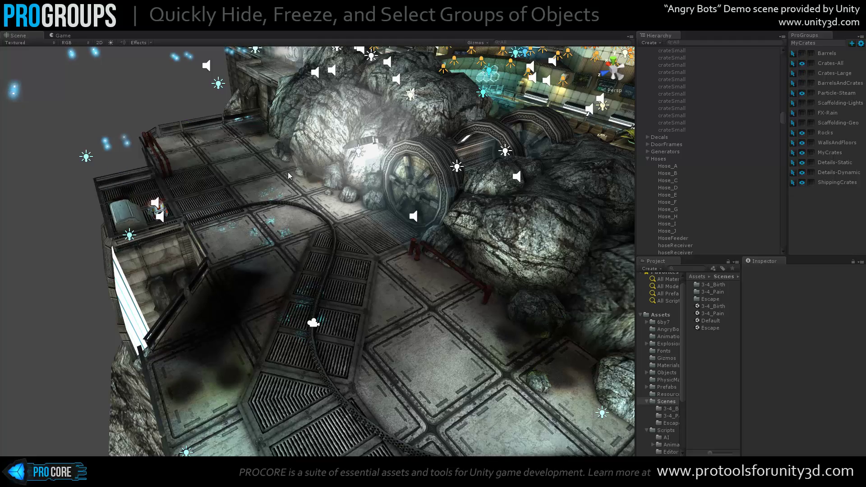
{"action": "left_click_drag", "start_coordinate": [426, 193], "coordinate": [377, 193], "text": "alt"}
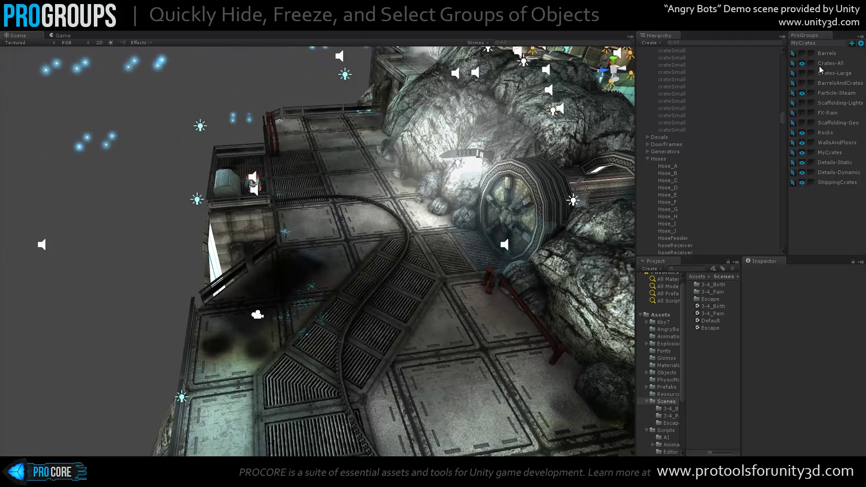
Show the Crates-All, Barrels, Crates-Large and BarrelsAndCrates groups again.
{"action": "left_click", "coordinate": [802, 65]}
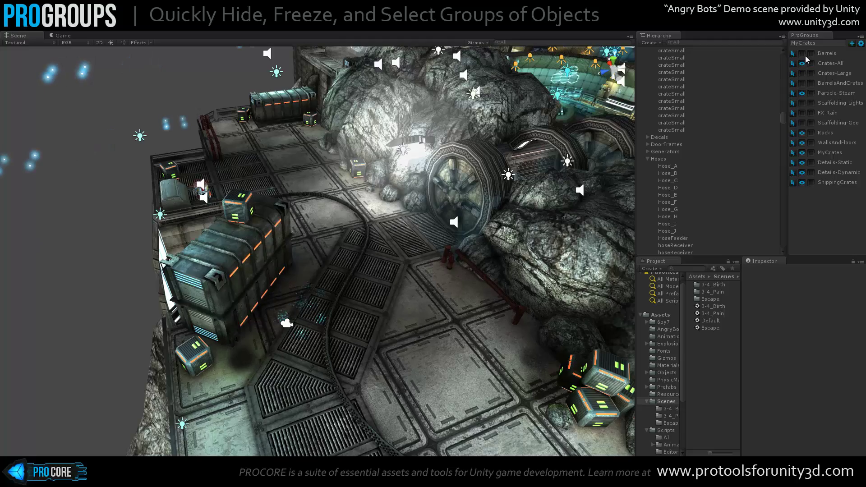
{"action": "left_click", "coordinate": [802, 53]}
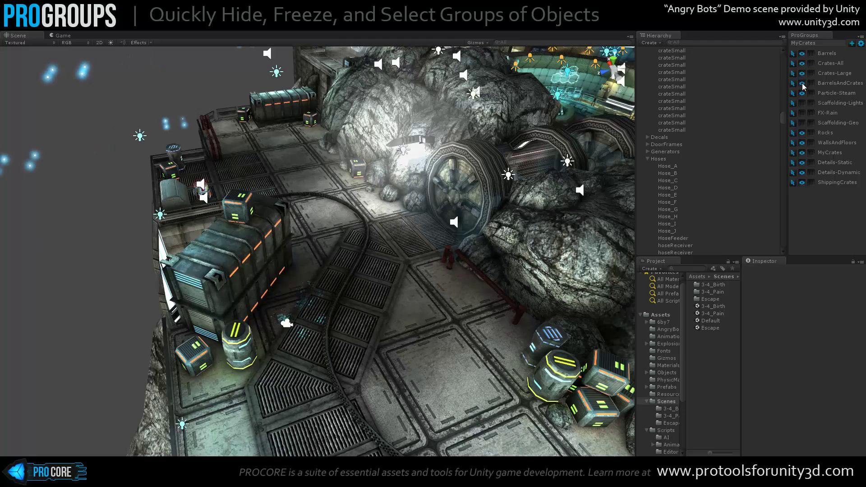
{"action": "left_click_drag", "start_coordinate": [411, 193], "coordinate": [326, 164], "text": "alt"}
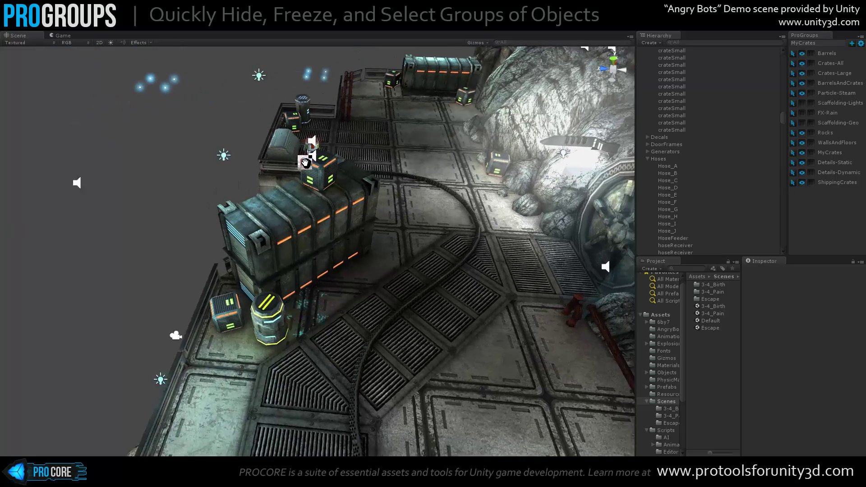
Hide the BarrelsAndCrates group and make the overlapping Barrels group visible again.
{"action": "middle_click_drag", "start_coordinate": [326, 164], "coordinate": [286, 159]}
{"action": "left_click", "coordinate": [801, 84]}
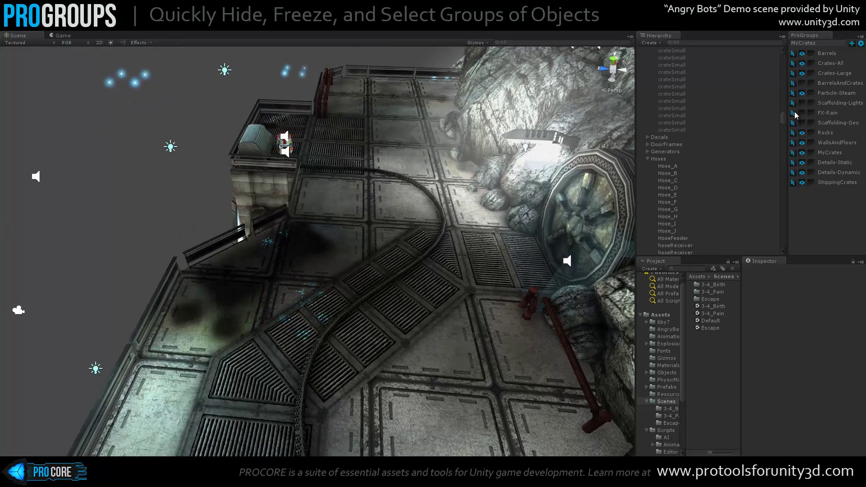
{"action": "left_click", "coordinate": [802, 54]}
{"action": "left_click_drag", "start_coordinate": [352, 218], "coordinate": [314, 240], "text": "alt"}
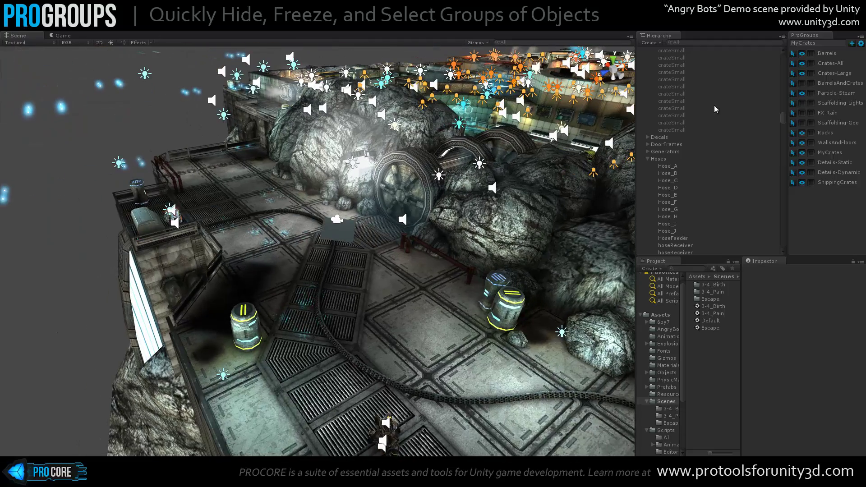
Select all objects of the Barrels group, and try selecting the partly hidden BarrelsAndCrates group before cancelling that selection.
{"action": "left_click", "coordinate": [793, 53]}
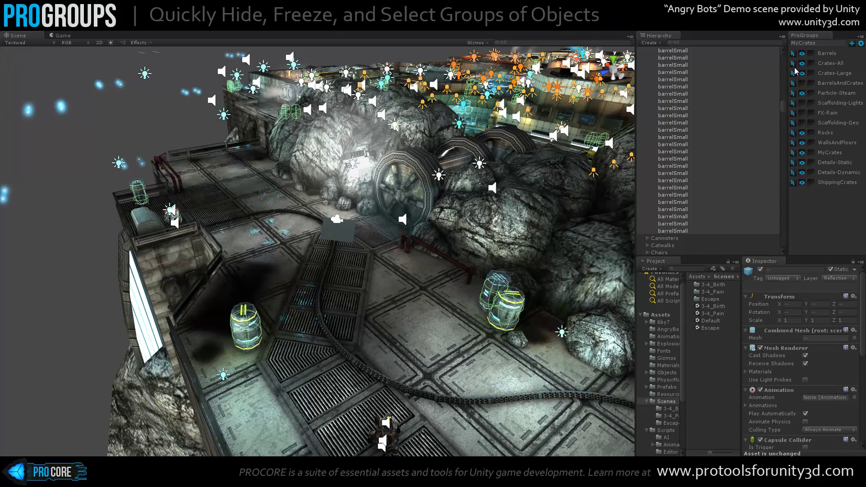
{"action": "left_click", "coordinate": [793, 84]}
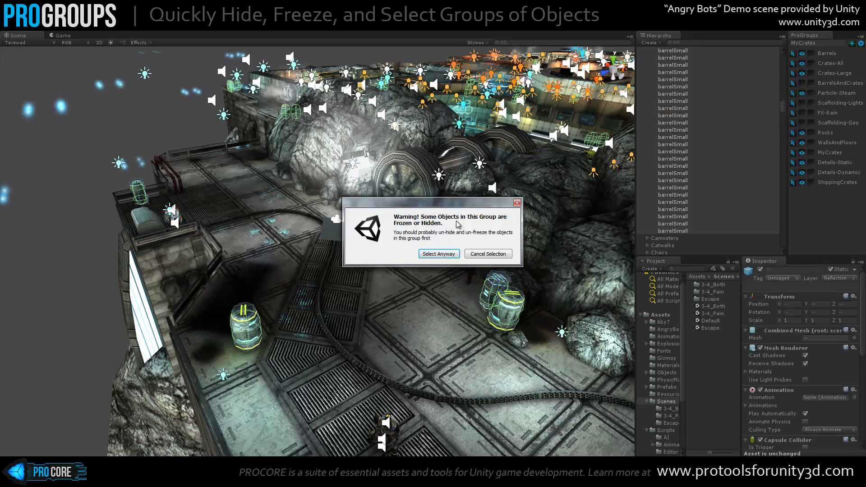
{"action": "left_click_drag", "start_coordinate": [495, 207], "coordinate": [489, 179]}
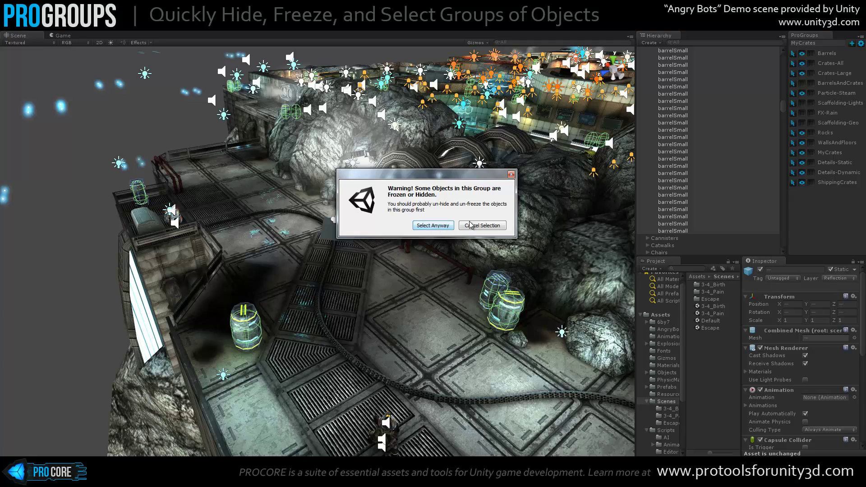
{"action": "left_click", "coordinate": [484, 227]}
Show the whole BarrelsAndCrates group, then select the Crates-Large group's objects and clear the selection.
{"action": "left_click_drag", "start_coordinate": [158, 165], "coordinate": [131, 176], "text": "alt"}
{"action": "left_click", "coordinate": [802, 84]}
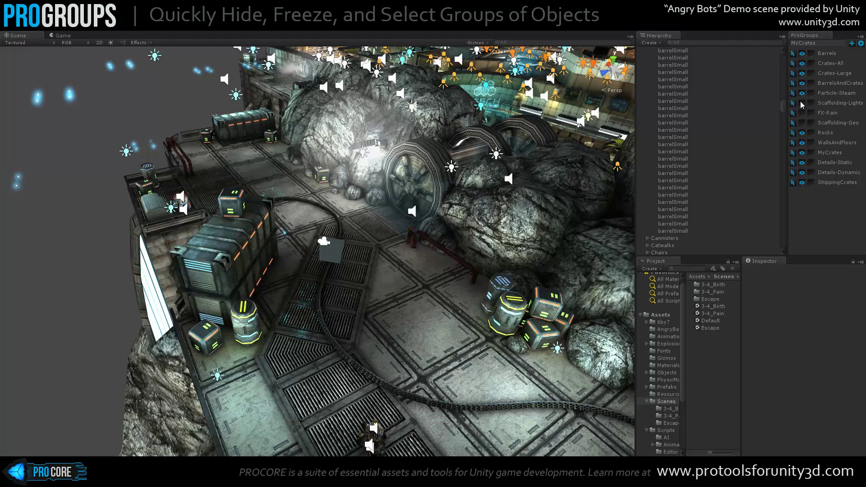
{"action": "left_click", "coordinate": [793, 73]}
{"action": "left_click_drag", "start_coordinate": [110, 67], "coordinate": [307, 241], "text": "alt"}
{"action": "left_click", "coordinate": [123, 113]}
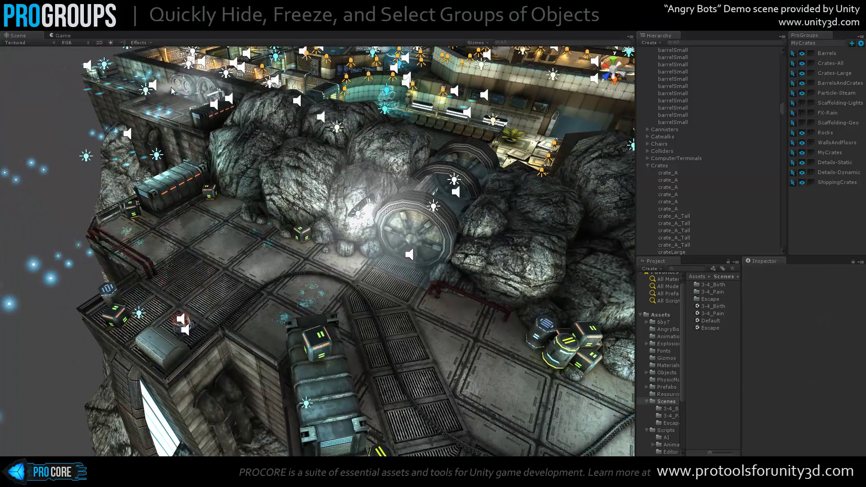
Hide the Particle-Steam group while viewing the steaming machinery platform with the two barrels.
{"action": "left_click", "coordinate": [189, 87]}
{"action": "key", "text": "f"}
{"action": "left_click_drag", "start_coordinate": [185, 93], "coordinate": [302, 238], "text": "alt"}
{"action": "scroll", "coordinate": [279, 267], "scroll_direction": "up", "scroll_amount": 3}
{"action": "left_click_drag", "start_coordinate": [248, 237], "coordinate": [373, 249], "text": "alt"}
{"action": "scroll", "coordinate": [373, 249], "scroll_direction": "up", "scroll_amount": 3}
{"action": "left_click_drag", "start_coordinate": [289, 251], "coordinate": [144, 266], "text": "alt"}
{"action": "scroll", "coordinate": [280, 244], "scroll_direction": "up", "scroll_amount": 2}
{"action": "left_click", "coordinate": [244, 284]}
{"action": "left_click_drag", "start_coordinate": [244, 283], "coordinate": [342, 293], "text": "alt"}
{"action": "left_click", "coordinate": [528, 208]}
{"action": "left_click_drag", "start_coordinate": [465, 275], "coordinate": [433, 277], "text": "alt"}
{"action": "scroll", "coordinate": [433, 275], "scroll_direction": "up", "scroll_amount": 3}
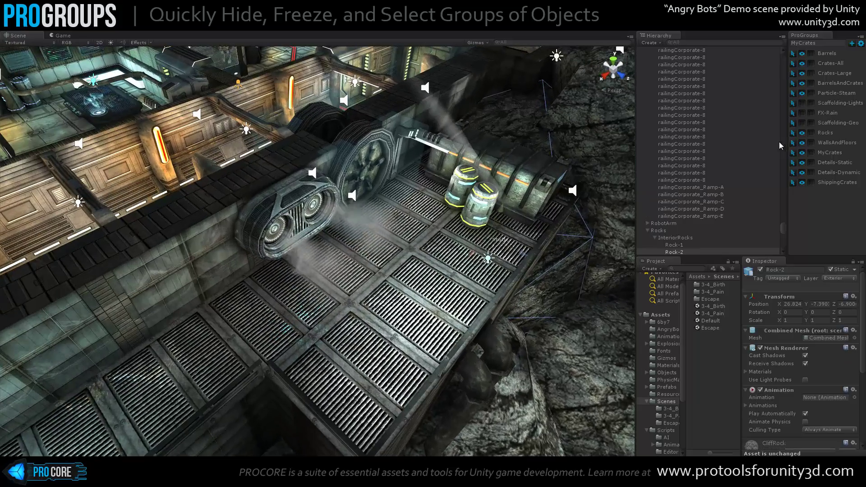
{"action": "left_click", "coordinate": [802, 93]}
{"action": "left_click_drag", "start_coordinate": [478, 206], "coordinate": [470, 191], "text": "alt"}
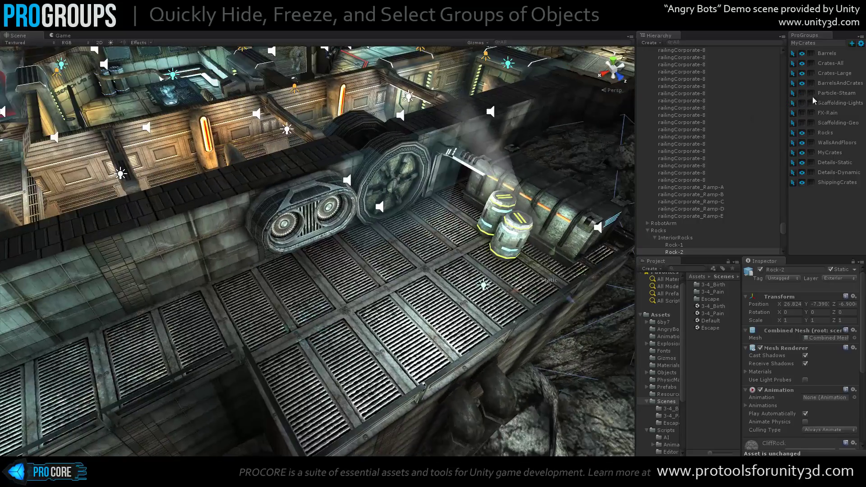
Show the Particle-Steam group again, and toggle freezing of the Details-Static group on and off.
{"action": "left_click_drag", "start_coordinate": [365, 190], "coordinate": [348, 160], "text": "alt"}
{"action": "scroll", "coordinate": [394, 202], "scroll_direction": "down", "scroll_amount": 3}
{"action": "scroll", "coordinate": [331, 231], "scroll_direction": "down", "scroll_amount": 3}
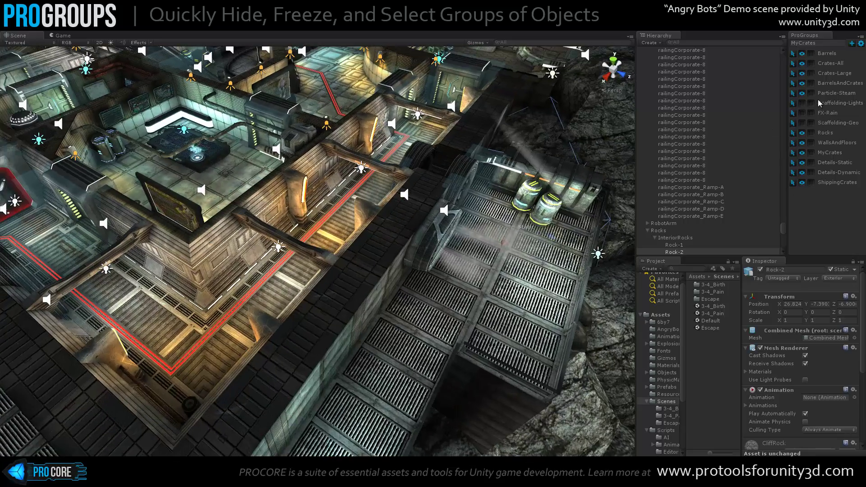
{"action": "left_click", "coordinate": [811, 163]}
{"action": "left_click", "coordinate": [812, 164]}
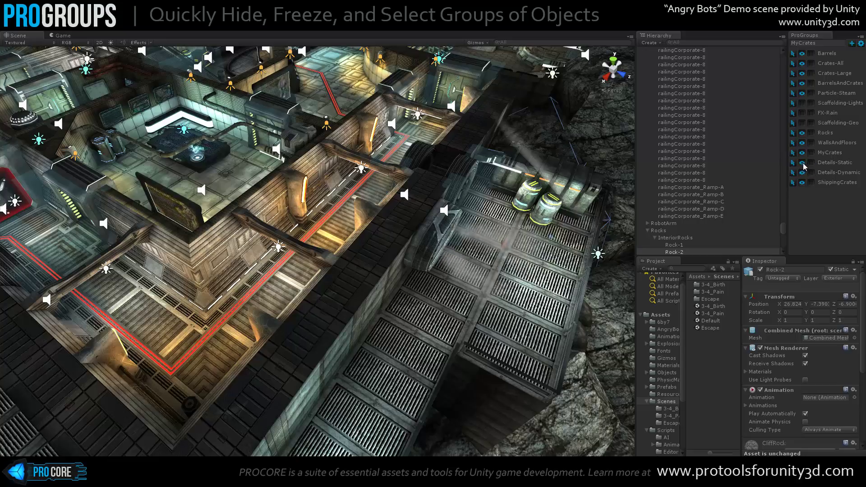
Hide the Details-Static group and examine the interior rooms without their static details.
{"action": "left_click", "coordinate": [803, 164]}
{"action": "left_click_drag", "start_coordinate": [303, 206], "coordinate": [323, 253], "text": "alt"}
{"action": "scroll", "coordinate": [470, 239], "scroll_direction": "down", "scroll_amount": 4}
{"action": "middle_click_drag", "start_coordinate": [208, 288], "coordinate": [332, 256]}
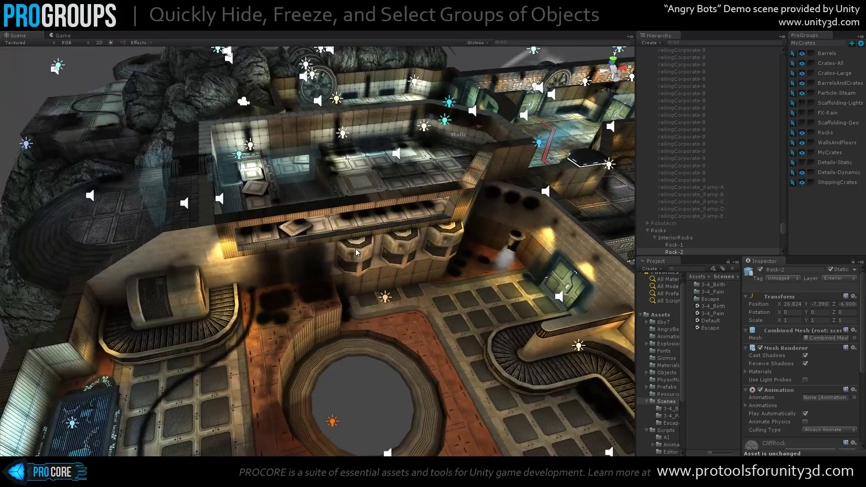
{"action": "scroll", "coordinate": [332, 255], "scroll_direction": "up", "scroll_amount": 3}
{"action": "left_click_drag", "start_coordinate": [333, 255], "coordinate": [459, 255], "text": "alt"}
{"action": "left_click_drag", "start_coordinate": [451, 298], "coordinate": [358, 272], "text": "alt"}
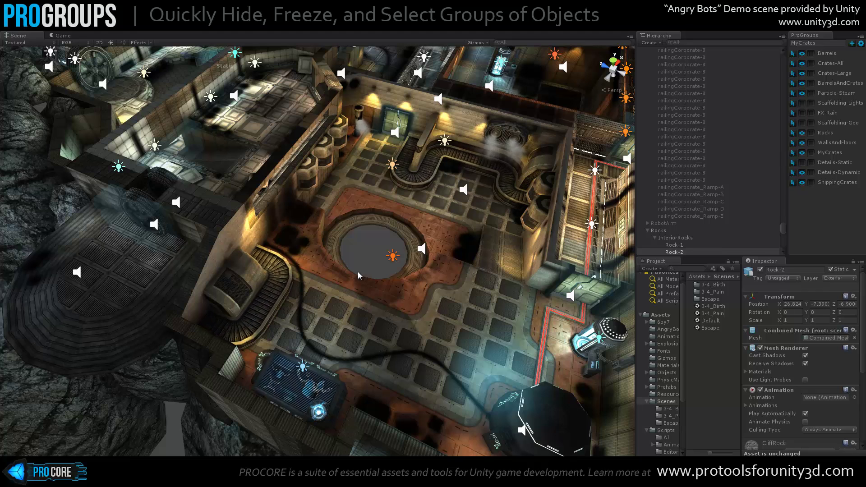
{"action": "scroll", "coordinate": [376, 278], "scroll_direction": "down", "scroll_amount": 3}
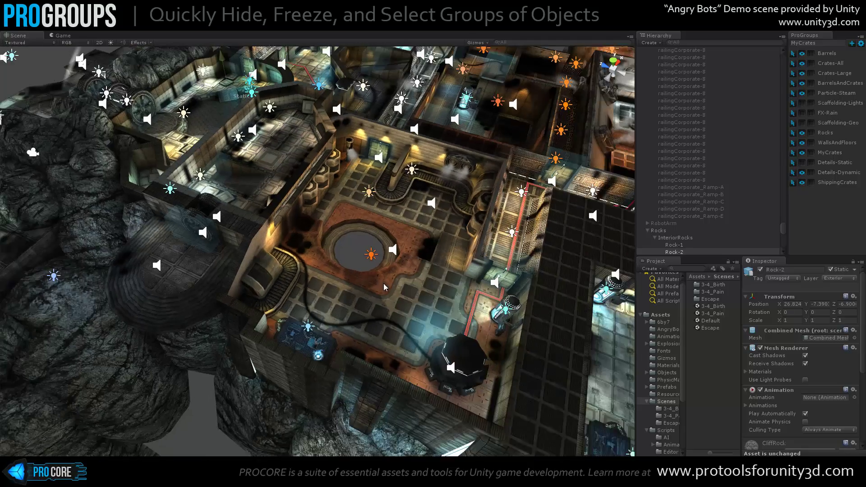
Show the Details-Static group, hide the Particle-Steam group and clear the object selection in the scene.
{"action": "scroll", "coordinate": [384, 286], "scroll_direction": "down", "scroll_amount": 3}
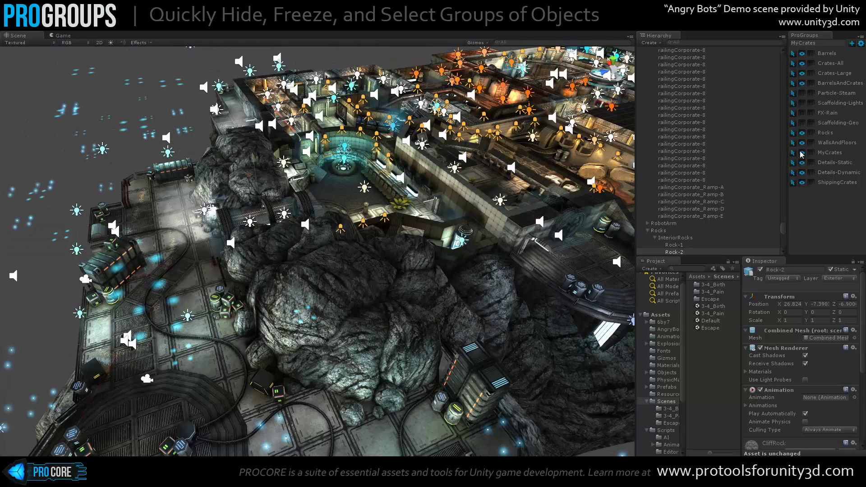
{"action": "left_click_drag", "start_coordinate": [471, 197], "coordinate": [404, 222], "text": "alt"}
{"action": "scroll", "coordinate": [404, 221], "scroll_direction": "up", "scroll_amount": 3}
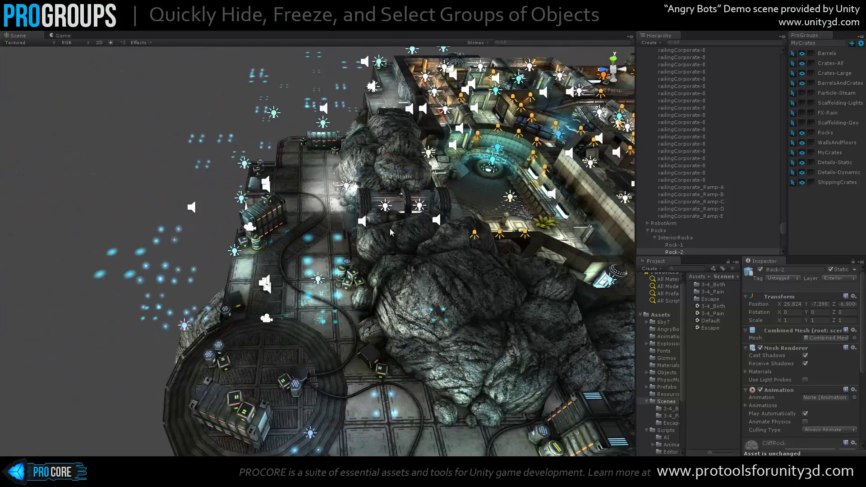
{"action": "left_click", "coordinate": [87, 93]}
{"action": "scroll", "coordinate": [316, 266], "scroll_direction": "up", "scroll_amount": 3}
{"action": "left_click_drag", "start_coordinate": [317, 263], "coordinate": [394, 243], "text": "alt"}
{"action": "middle_click_drag", "start_coordinate": [395, 242], "coordinate": [292, 296]}
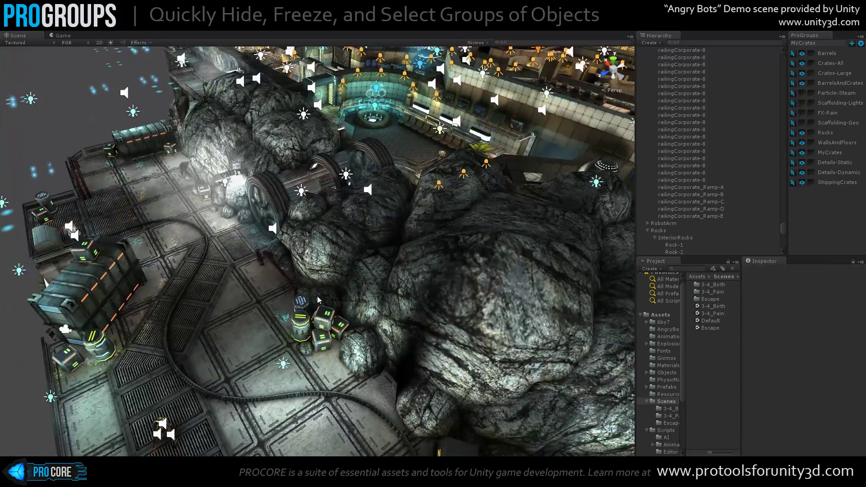
{"action": "scroll", "coordinate": [316, 288], "scroll_direction": "up", "scroll_amount": 2}
{"action": "mouse_move", "coordinate": [334, 282]}
{"action": "left_mouse_down", "text": "alt"}
{"action": "mouse_move", "coordinate": [356, 263]}
{"action": "mouse_move", "coordinate": [345, 277]}
{"action": "left_mouse_up", "text": "alt"}
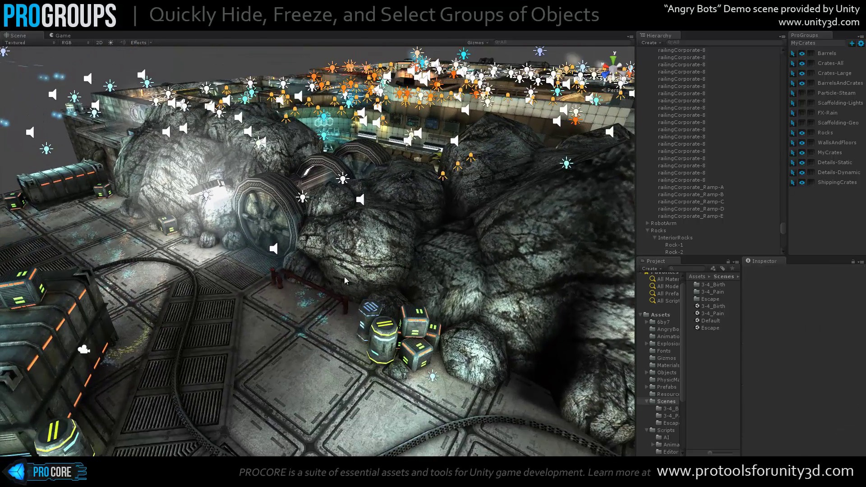